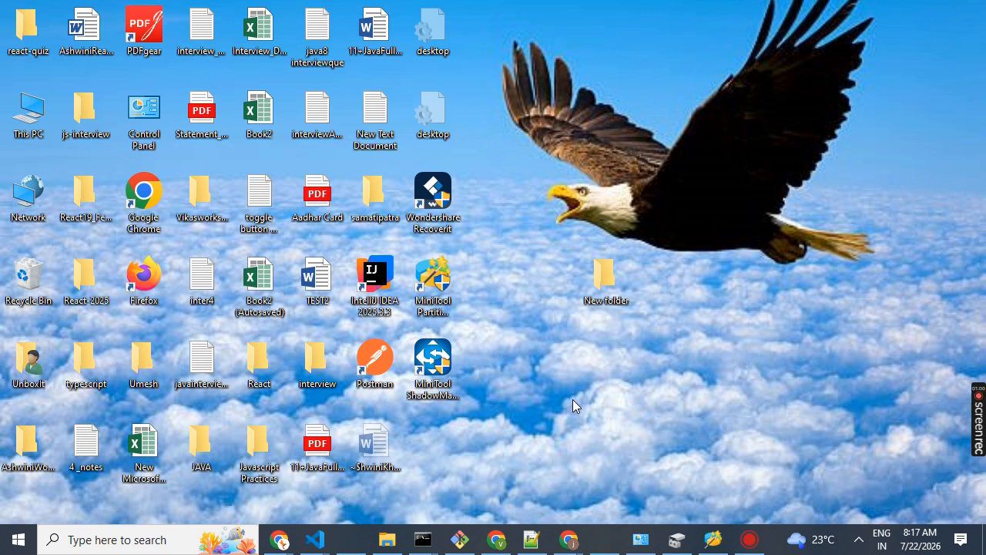
Check the drives' free space in File Explorer and switch to MiniTool Partition Wizard to inspect the C: and D: partitions
left_click(391, 544)
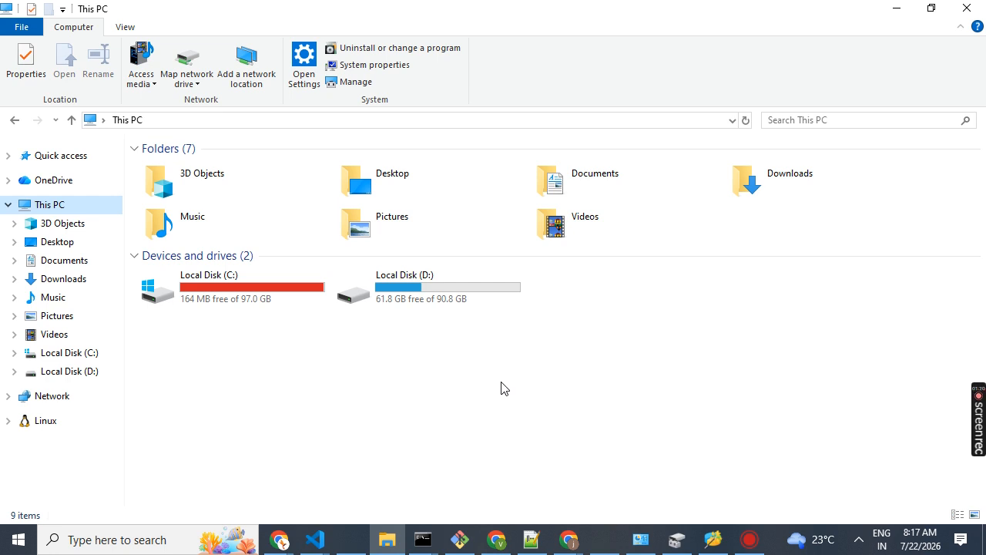
left_click(714, 538)
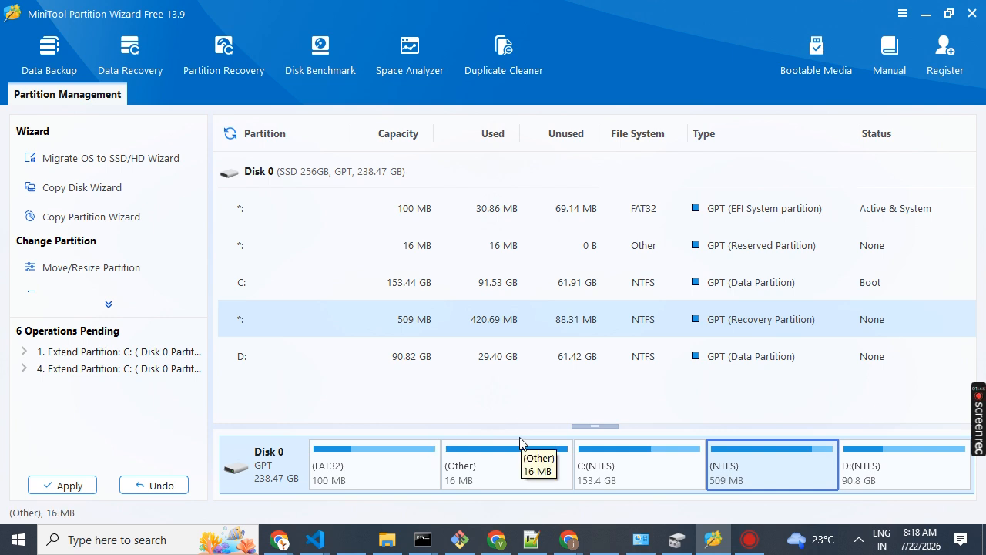
left_click(637, 471)
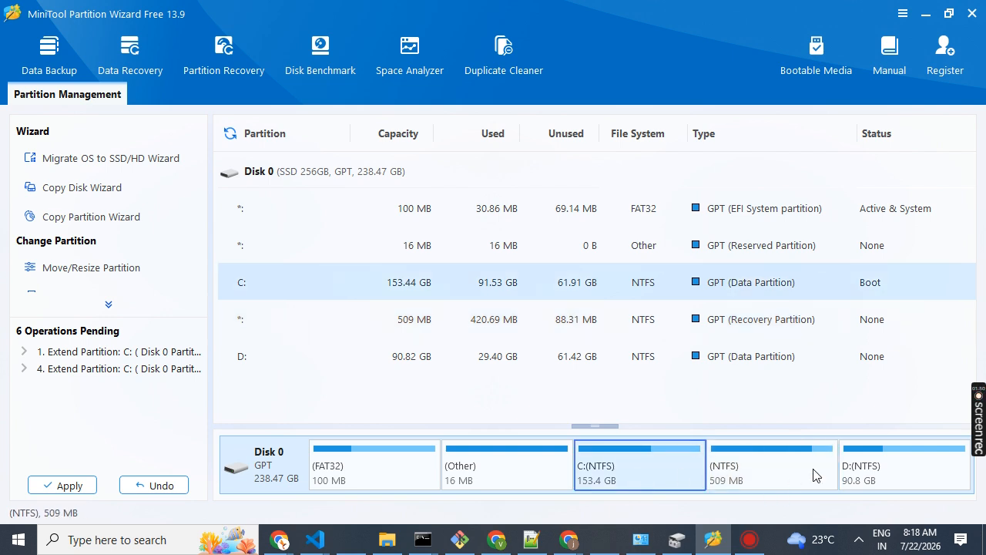
left_click(872, 478)
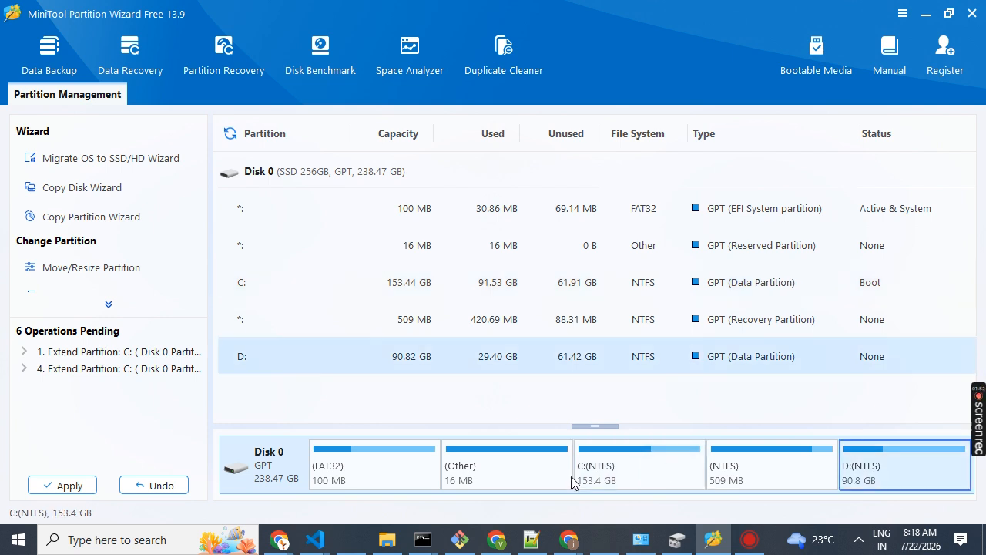
left_click(604, 481)
right_click(604, 481)
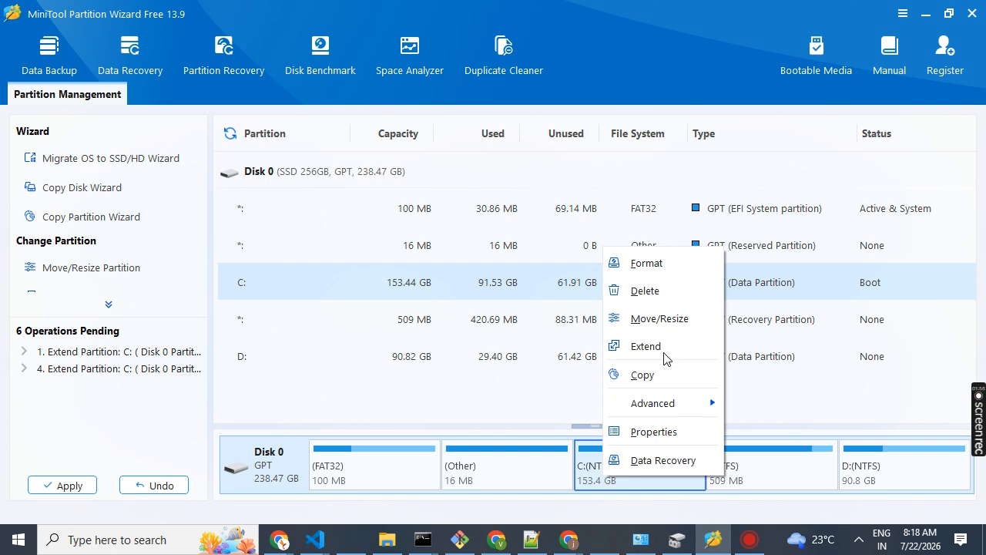
left_click(682, 325)
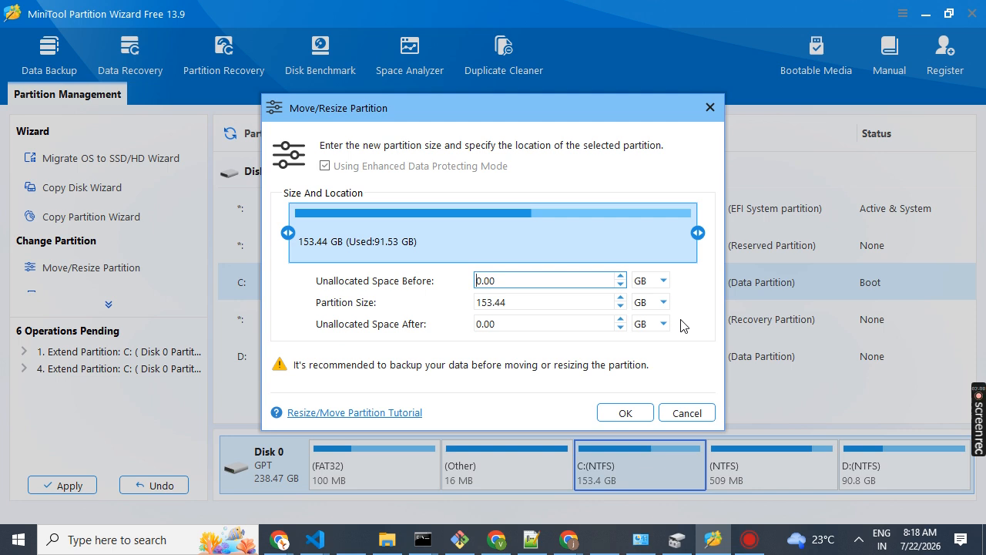
left_click(579, 303)
left_click(607, 281)
type("0000")
key("BackSpace")
key("BackSpace")
key("BackSpace")
key("BackSpace")
left_click(484, 301)
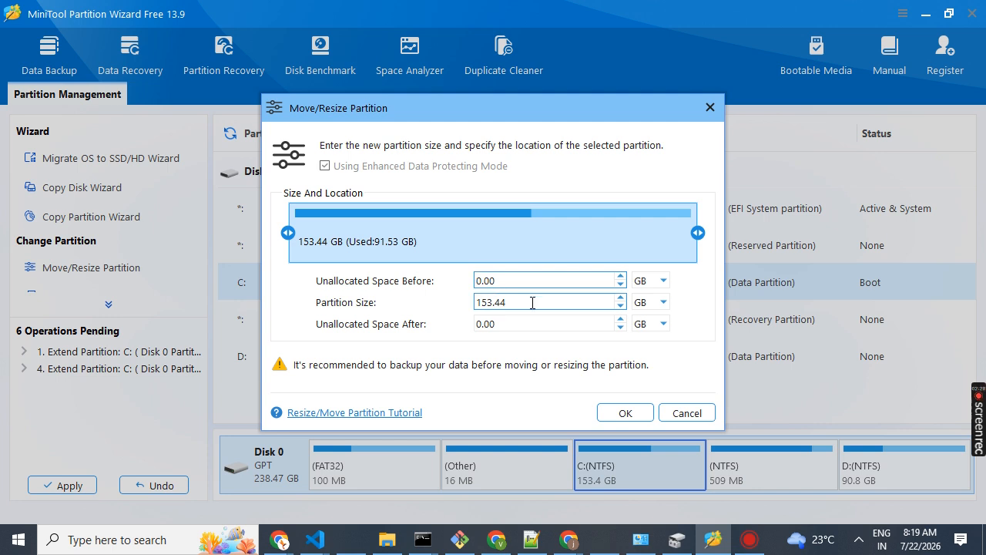
key("shift+Tab")
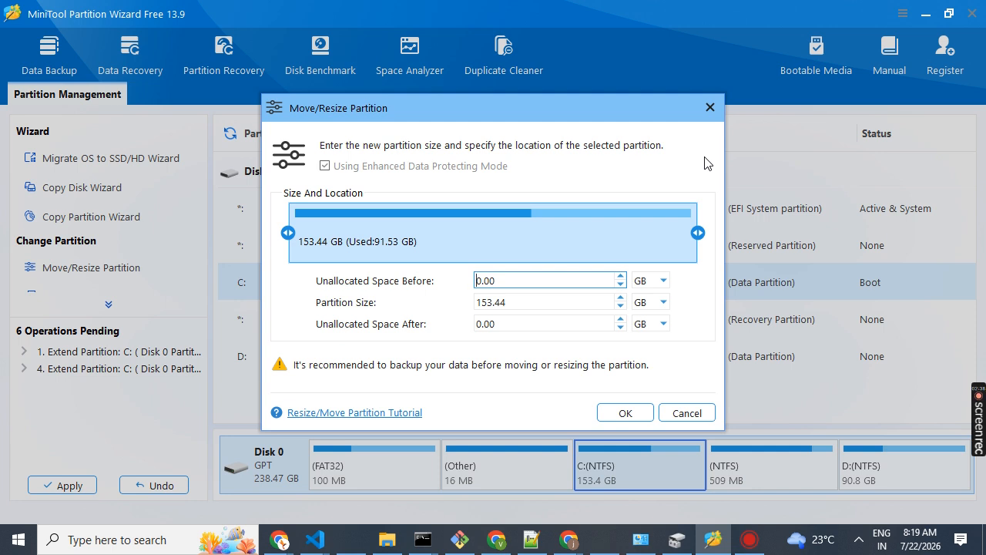
left_click(709, 107)
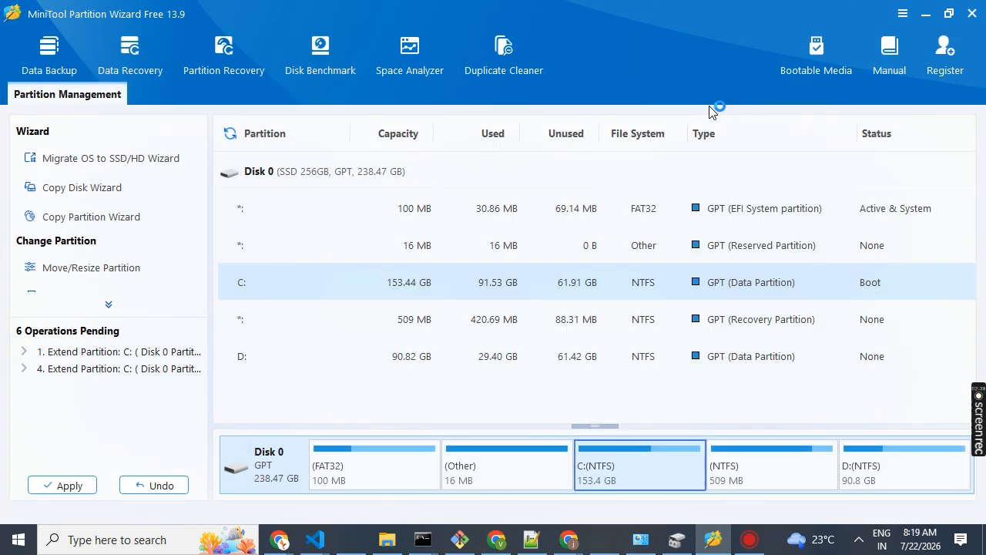
left_click(387, 542)
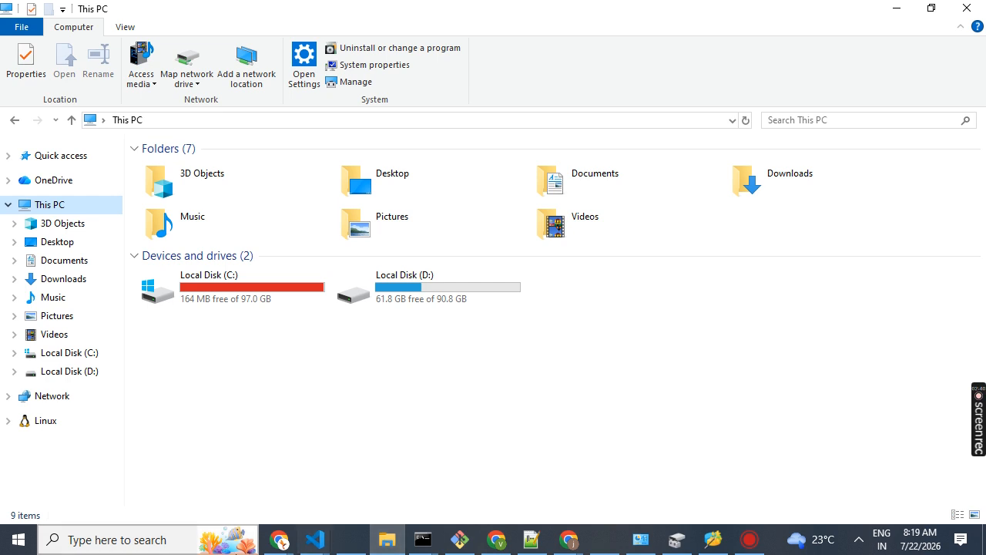
left_click(150, 539)
type("disc")
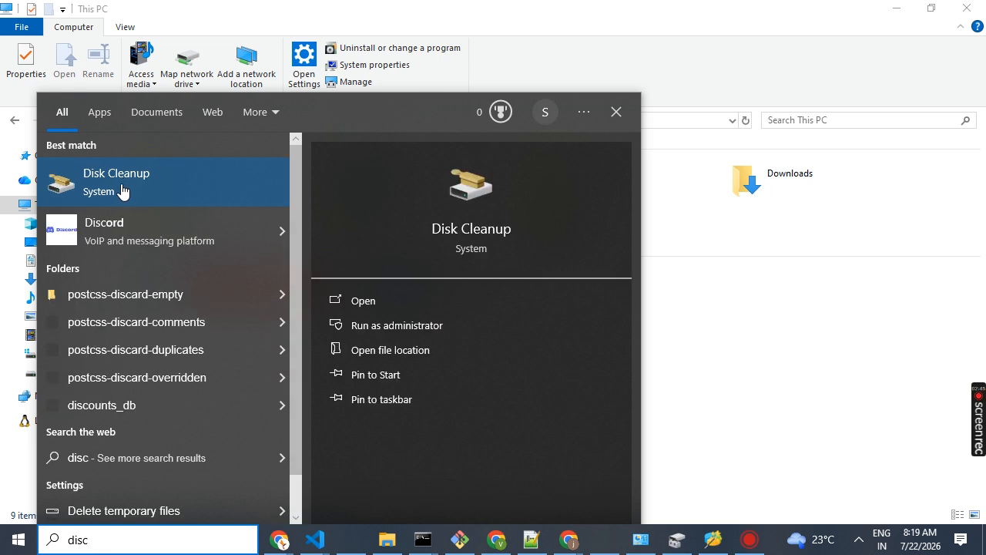
left_click(123, 189)
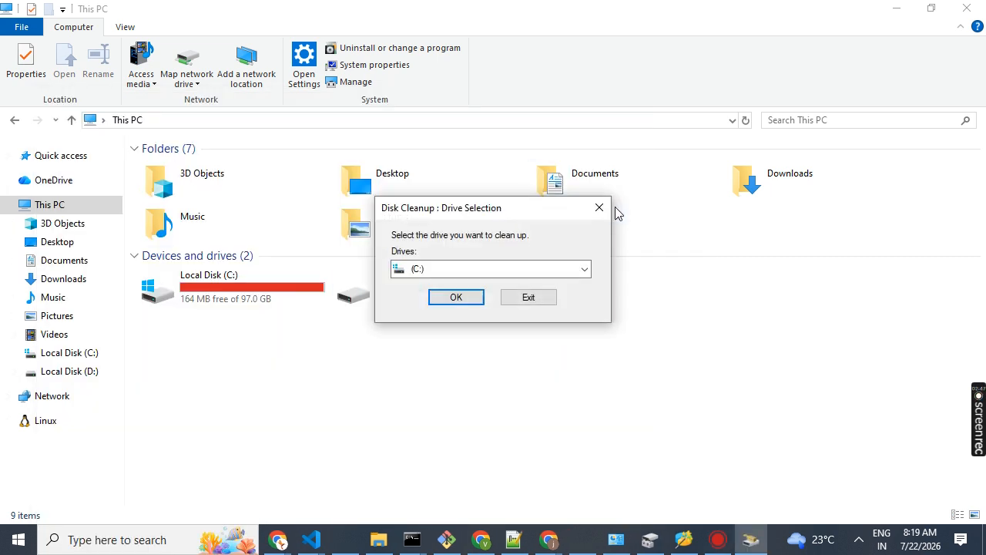
left_click(598, 211)
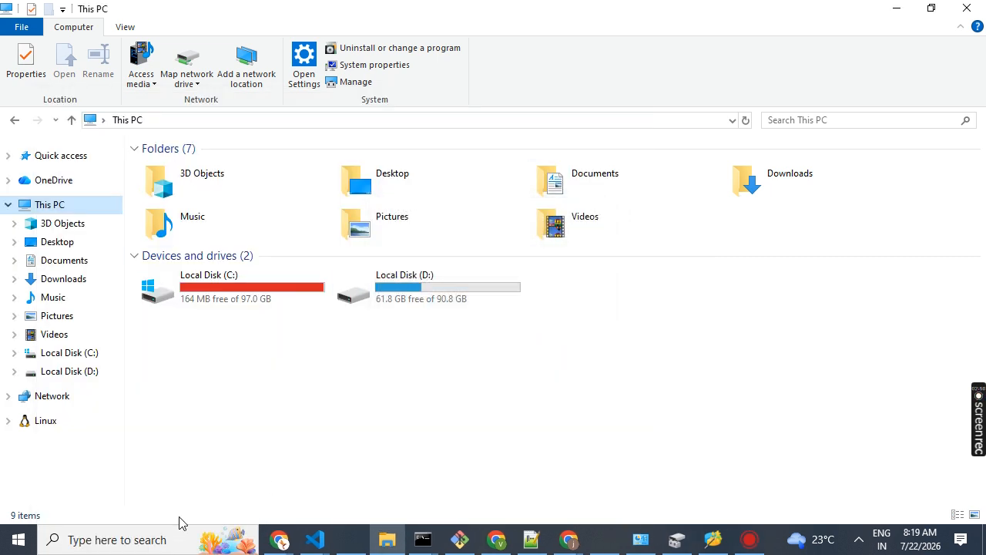
Open Disk Management and check which volume operations are offered for the unallocated space and the C: volume
key("super+x")
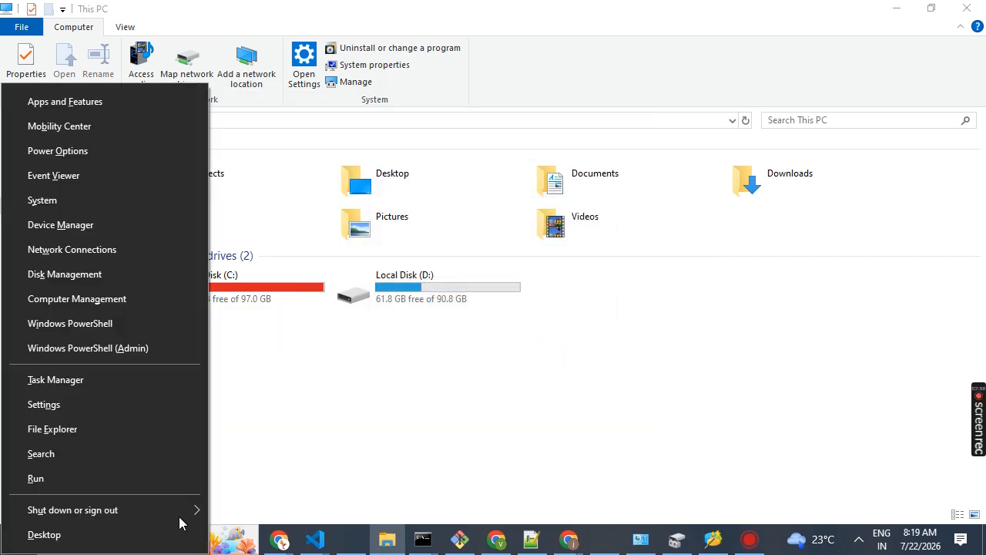
left_click(76, 274)
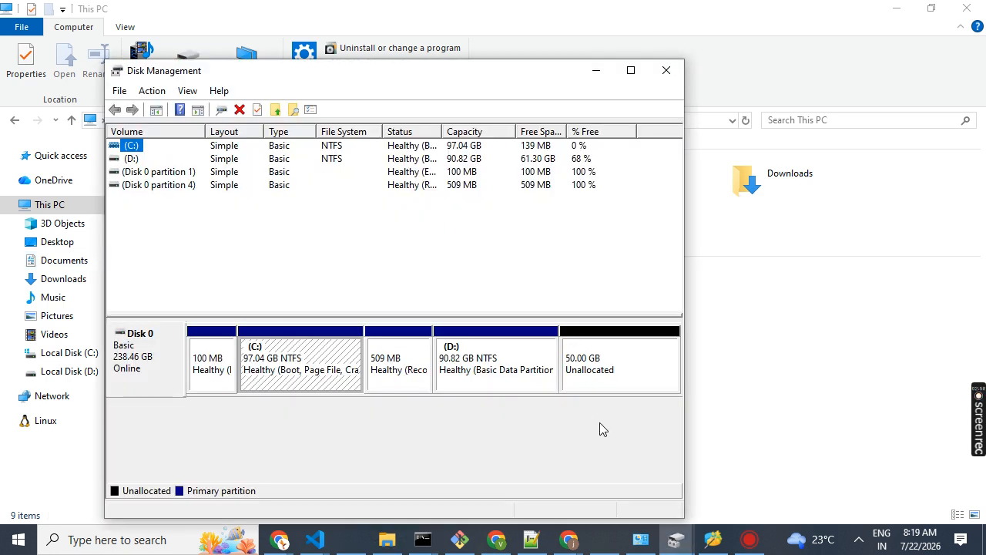
left_click(601, 382)
right_click(601, 383)
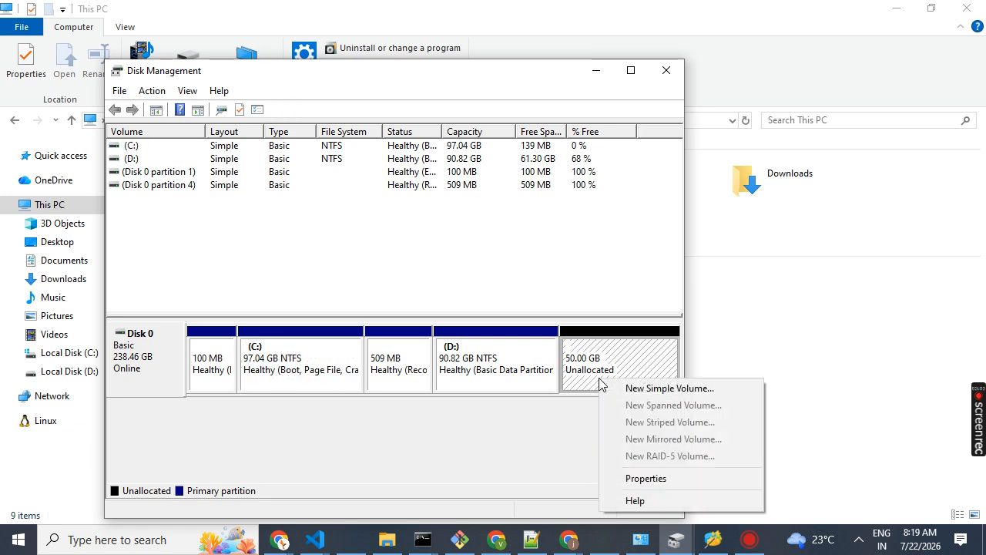
left_click(306, 362)
right_click(307, 362)
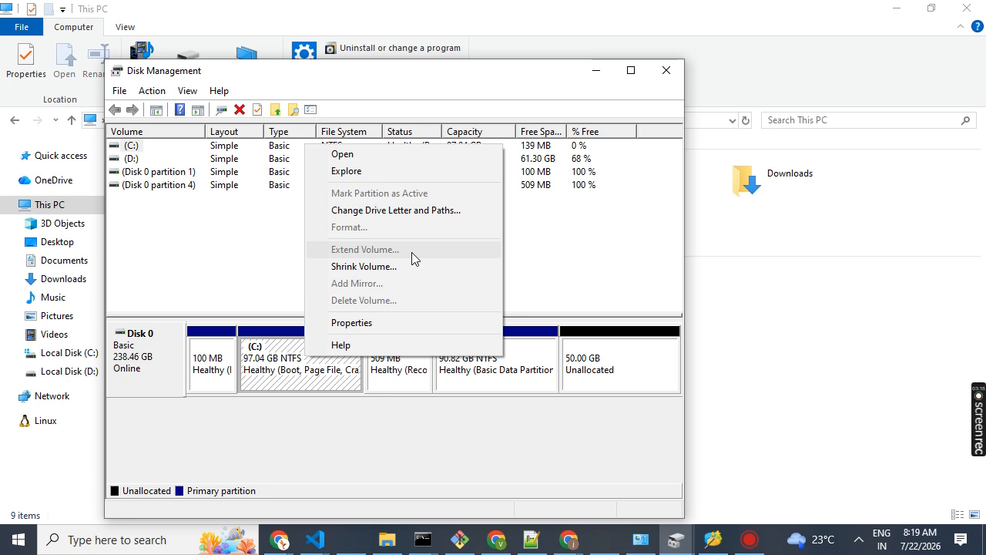
left_click(601, 262)
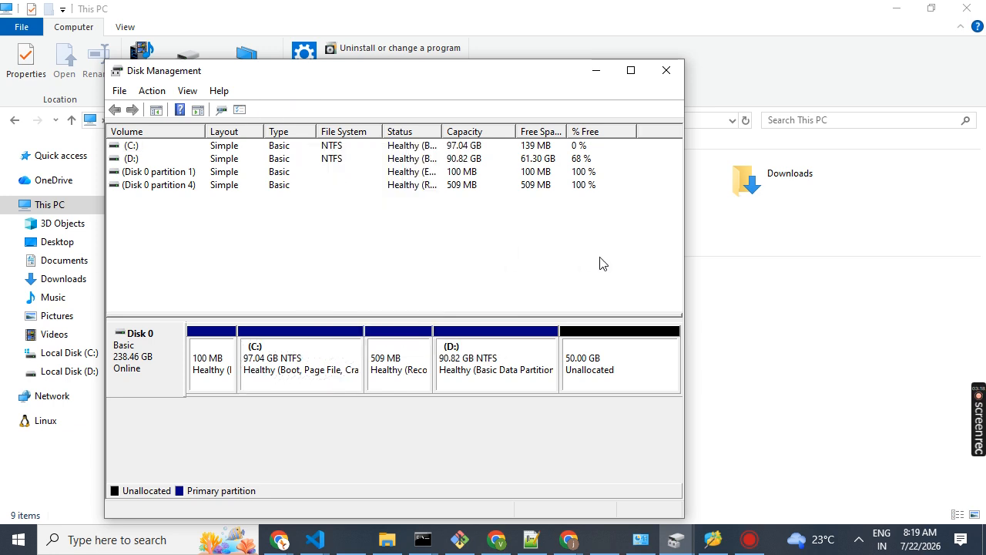
Switch to MiniTool Partition Wizard and queue an extension of the C: partition, taking 28.20 GB of free space from D:
left_click(713, 539)
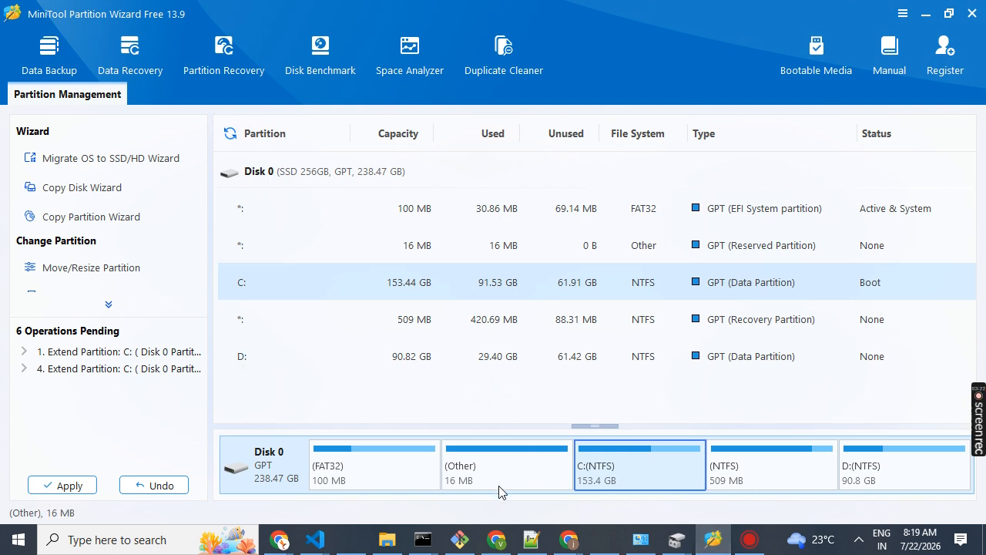
right_click(647, 472)
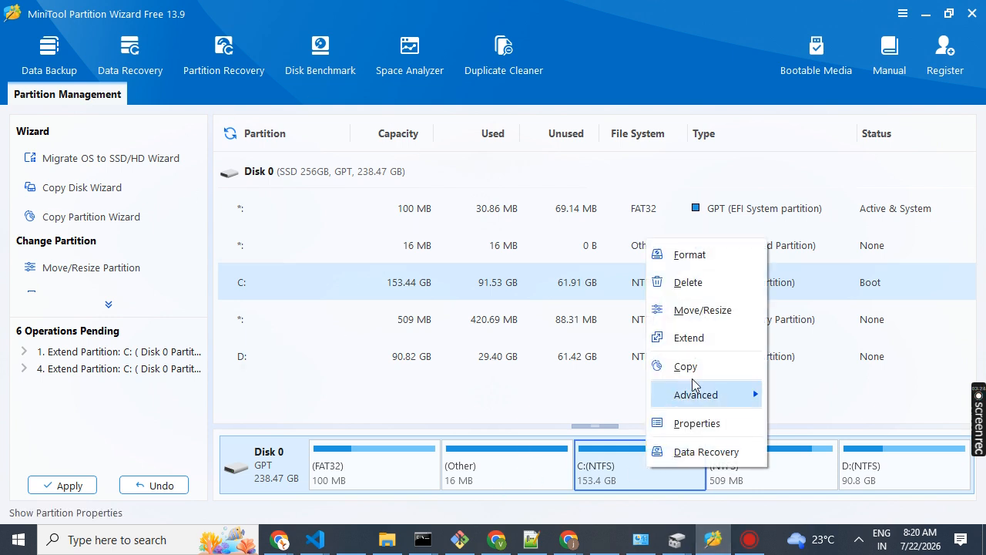
left_click(706, 337)
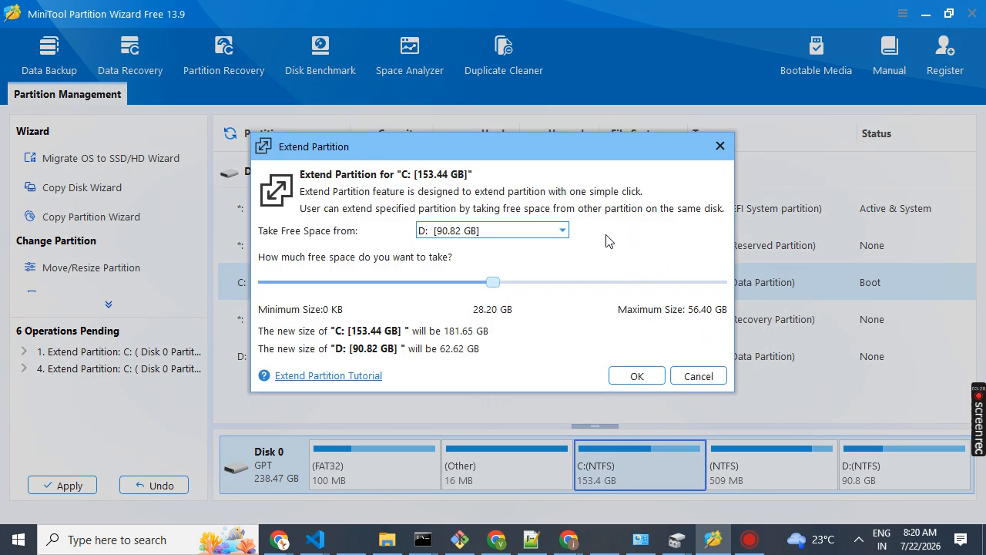
left_click(541, 231)
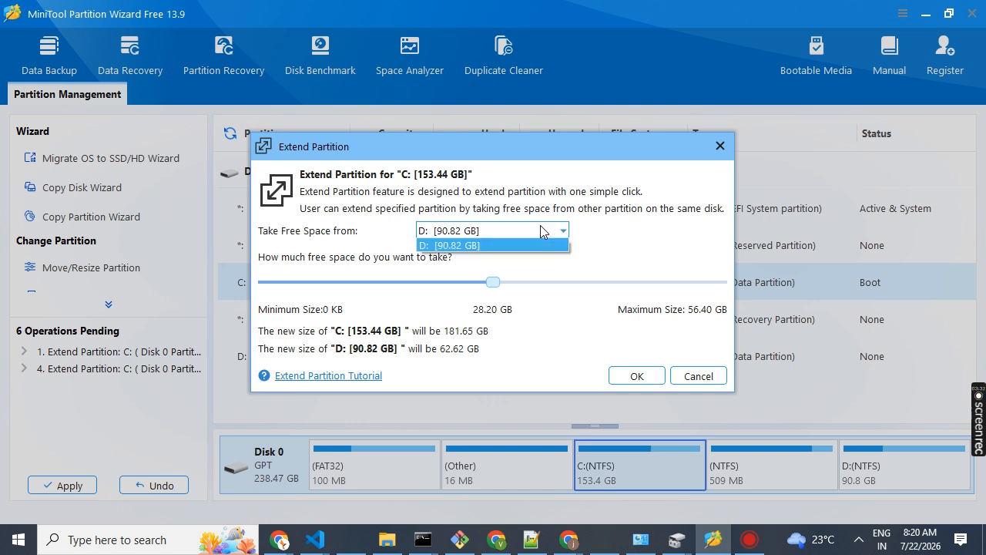
left_click(511, 245)
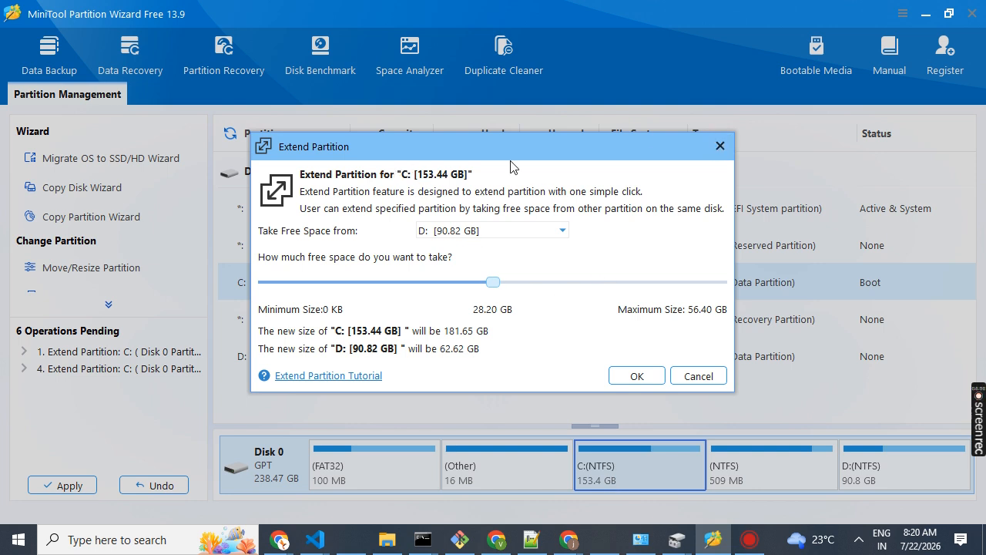
left_click(631, 379)
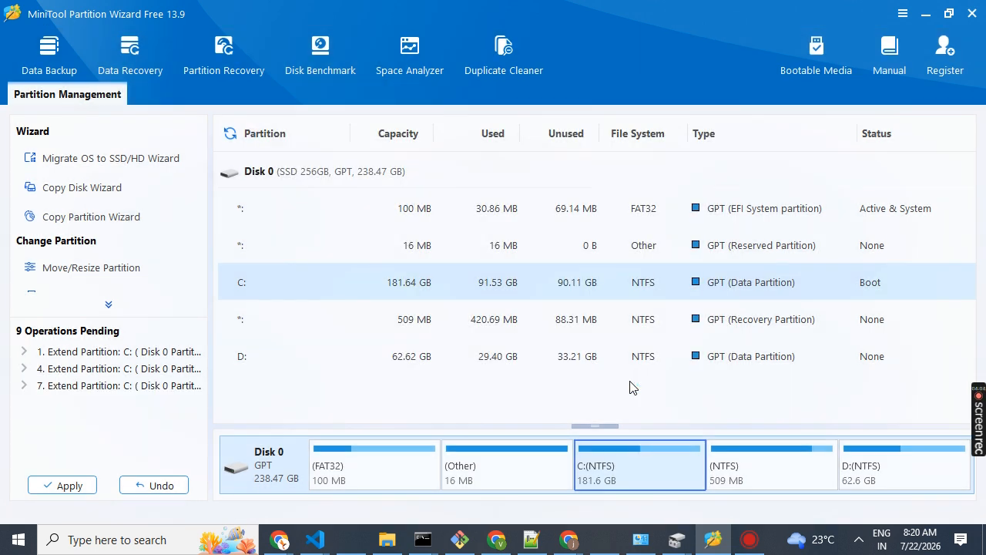